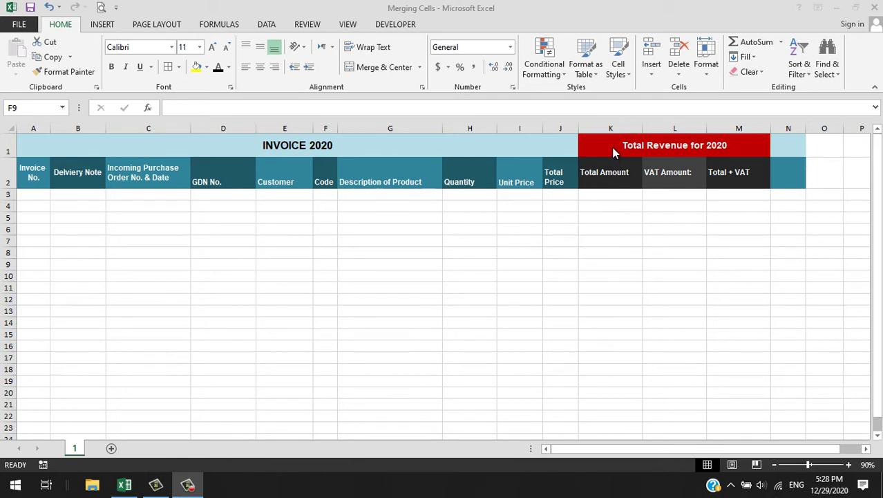
Merge and center cells K8 to M8 into a single cell
left_click(640, 148)
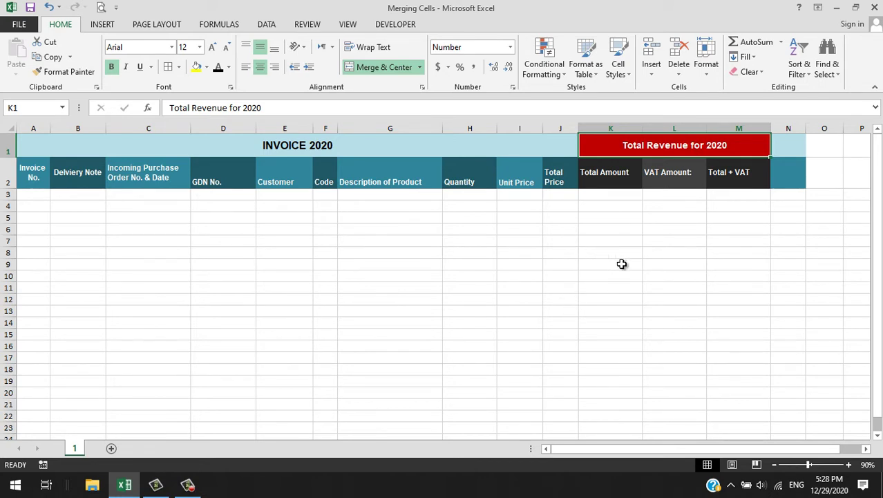
left_click(595, 253)
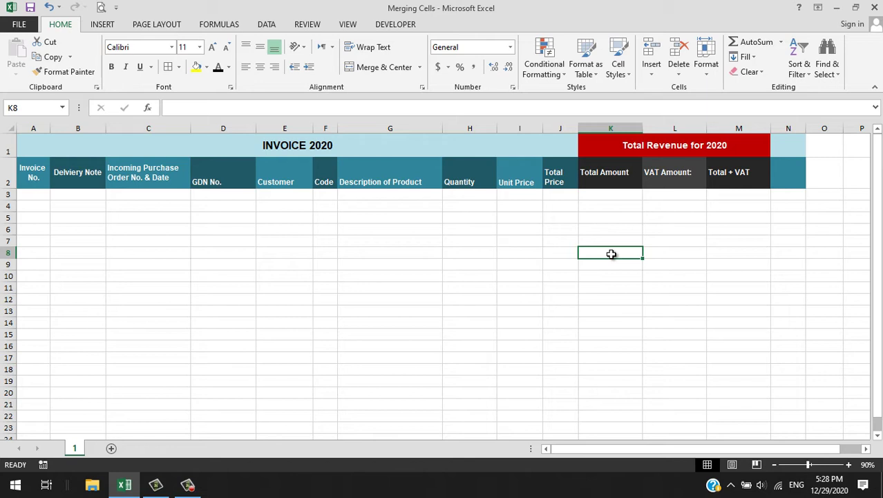
left_click_drag(612, 254, 736, 254)
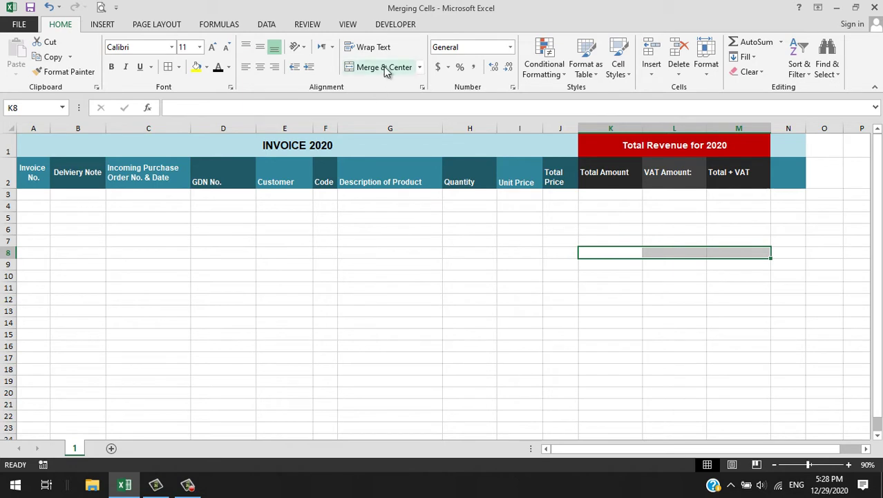
left_click(420, 66)
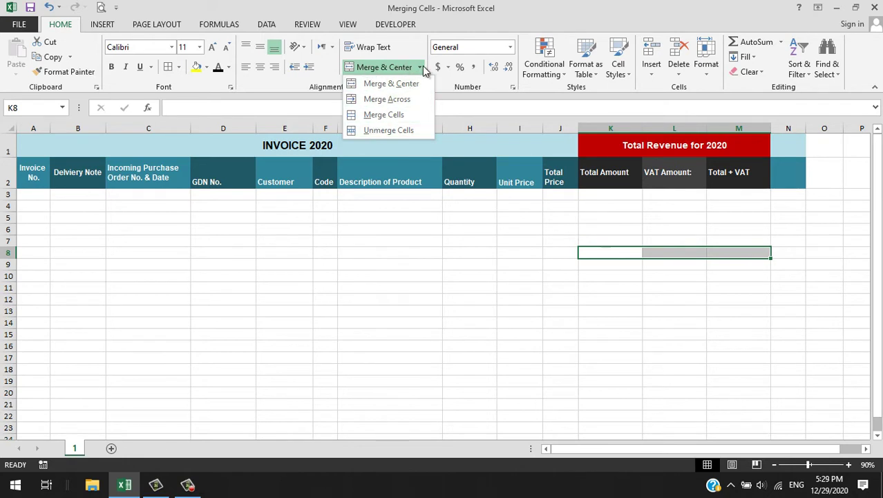
left_click(390, 83)
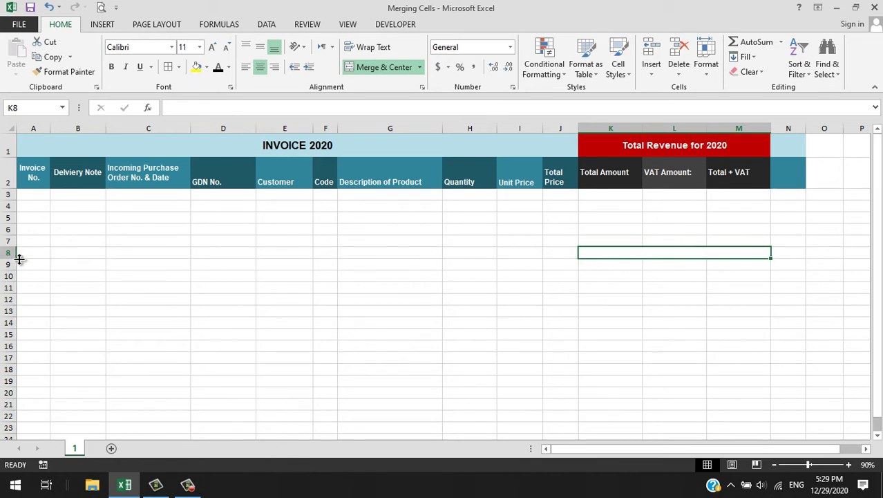
left_click(666, 310)
left_click(643, 255)
Merge and center J8:J11 into one tall cell and K9:M11 into one block
left_click_drag(548, 255, 555, 292)
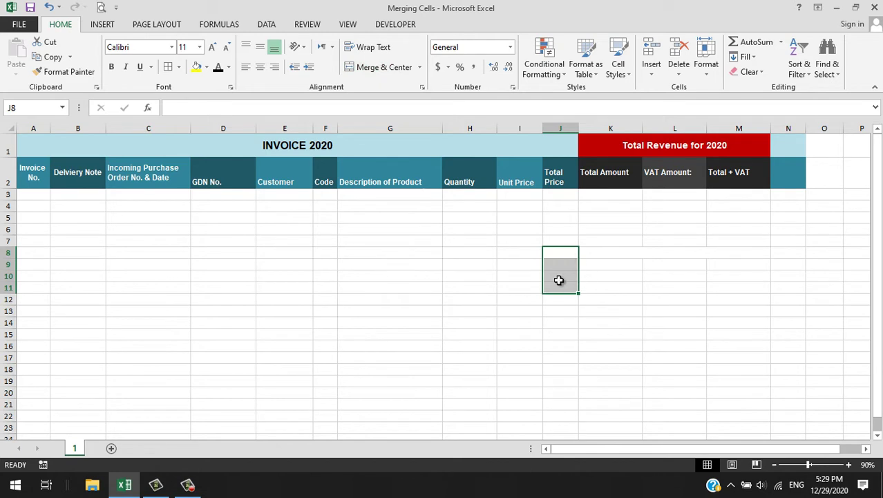
left_click(368, 67)
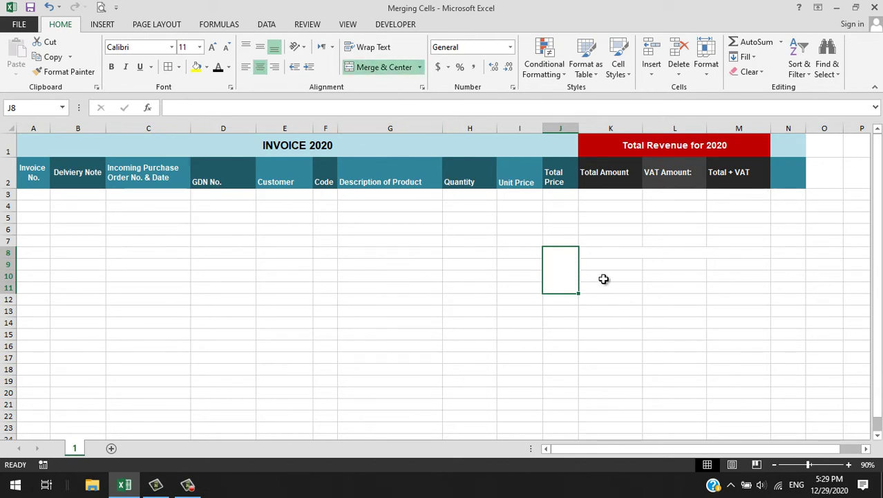
left_click_drag(608, 264, 728, 285)
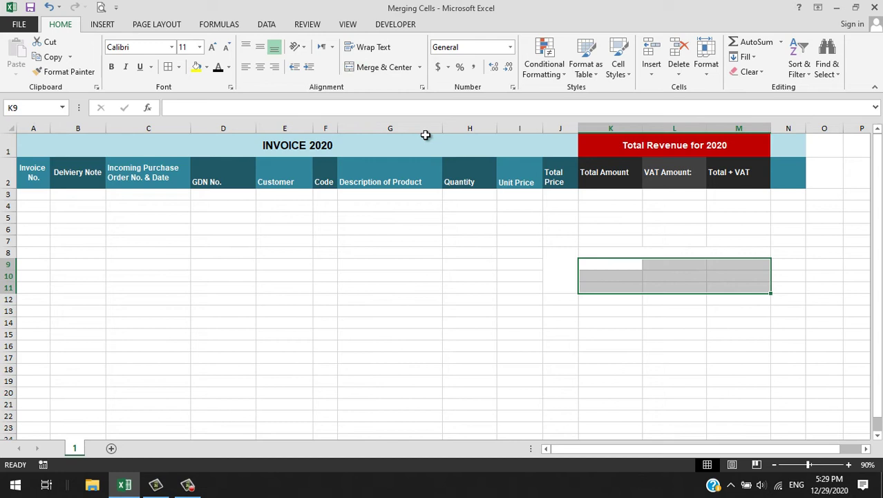
left_click(371, 69)
left_click(669, 335)
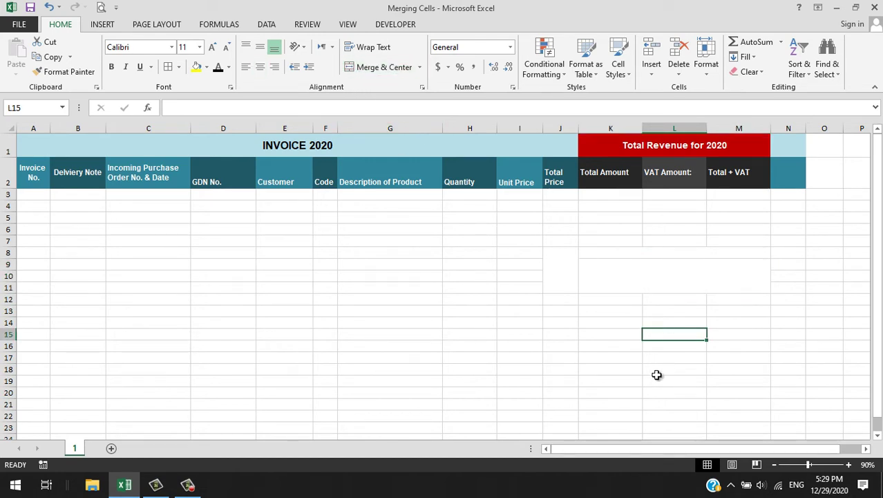
Apply all borders to the merged cells in the range J8:M11
left_click_drag(700, 280, 558, 257)
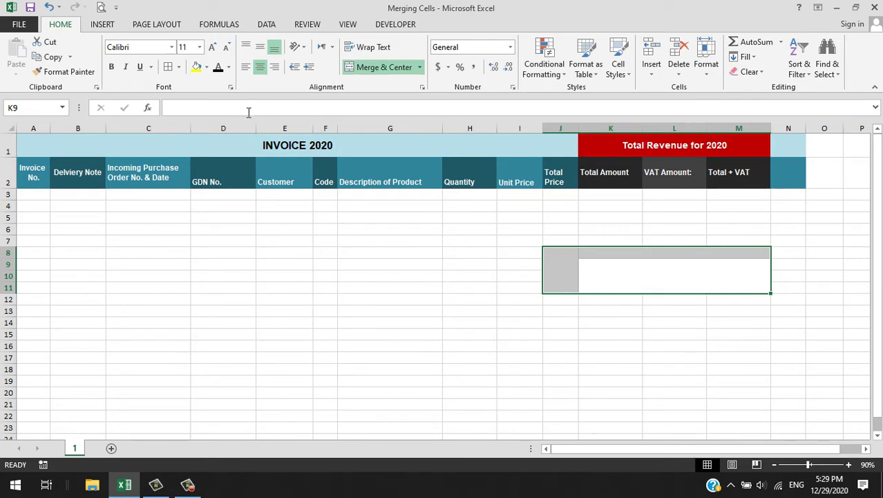
left_click(179, 67)
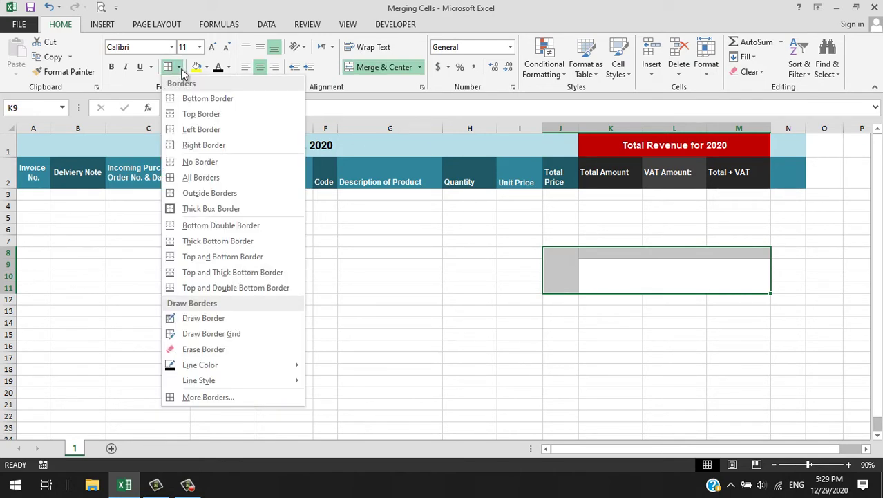
left_click(213, 181)
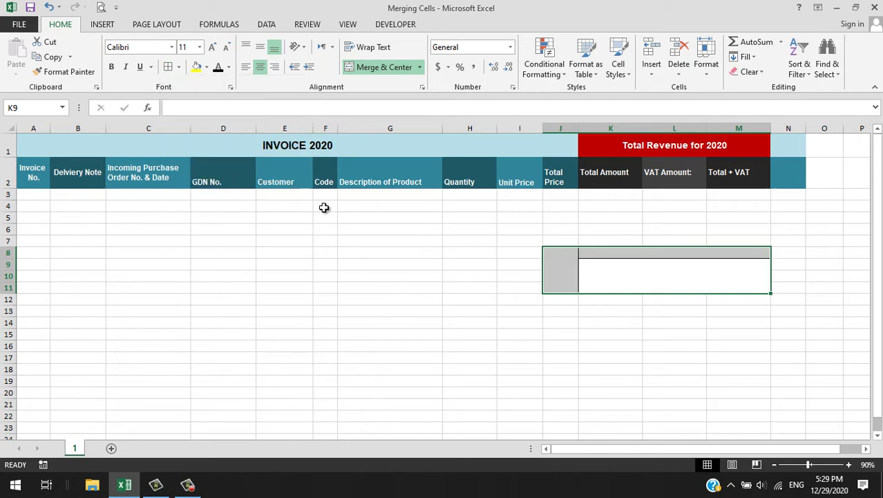
Examine the bordered merged cells K8:M8, K9:M11 and J8:J11 by selecting each one
left_click(594, 342)
left_click(578, 276)
left_click(632, 254)
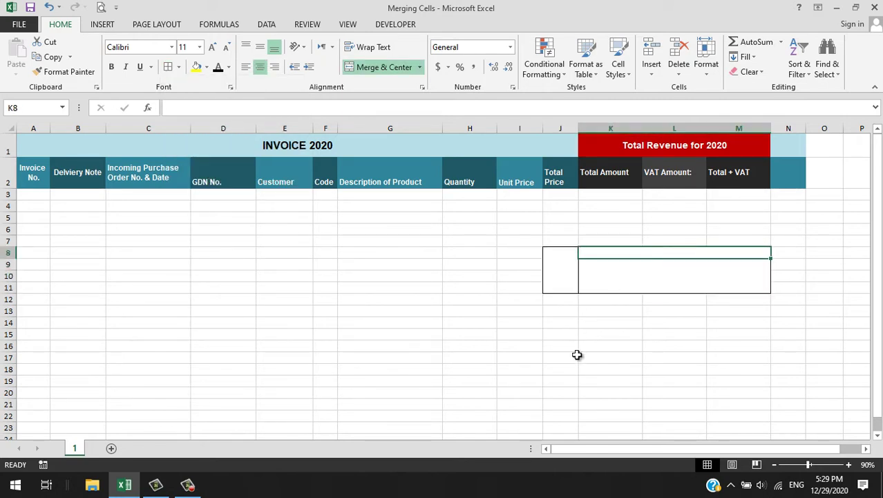
left_click(654, 286)
left_click(657, 253)
left_click(715, 283)
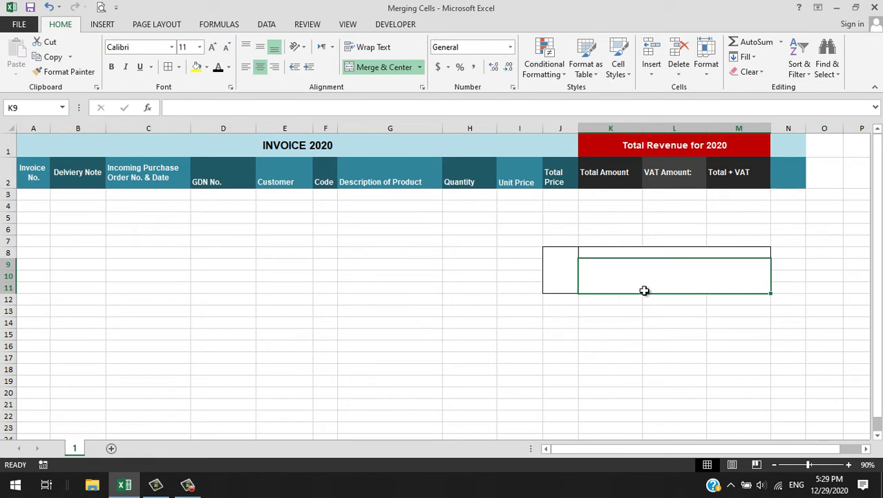
left_click(561, 260)
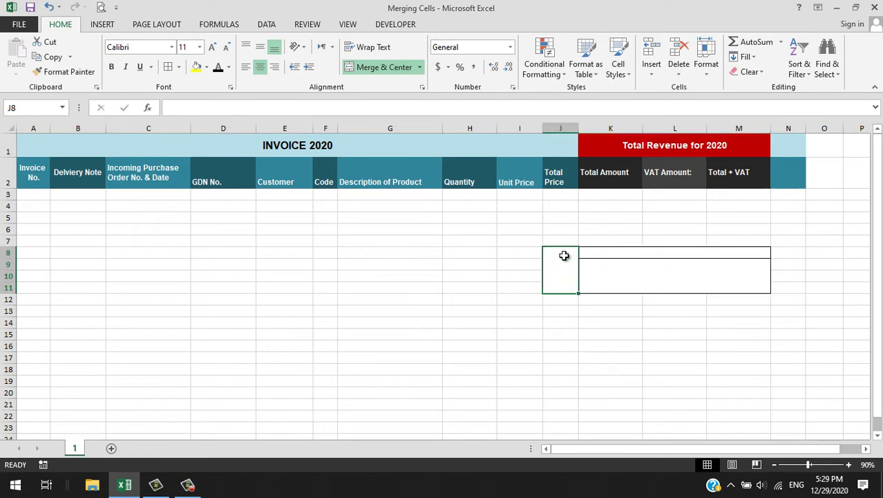
left_click(519, 345)
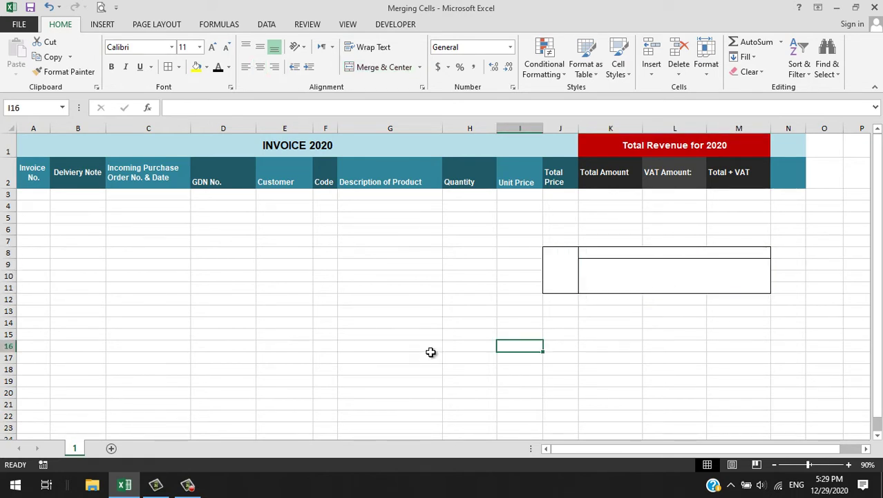
Merge and center the range G8:I9 into one cell
left_click(532, 299)
left_click_drag(532, 276, 525, 224)
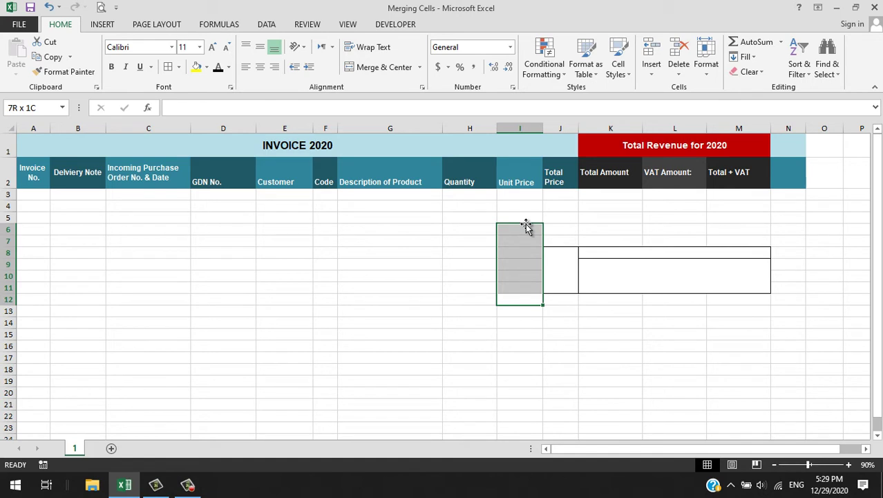
left_click_drag(465, 276, 263, 260)
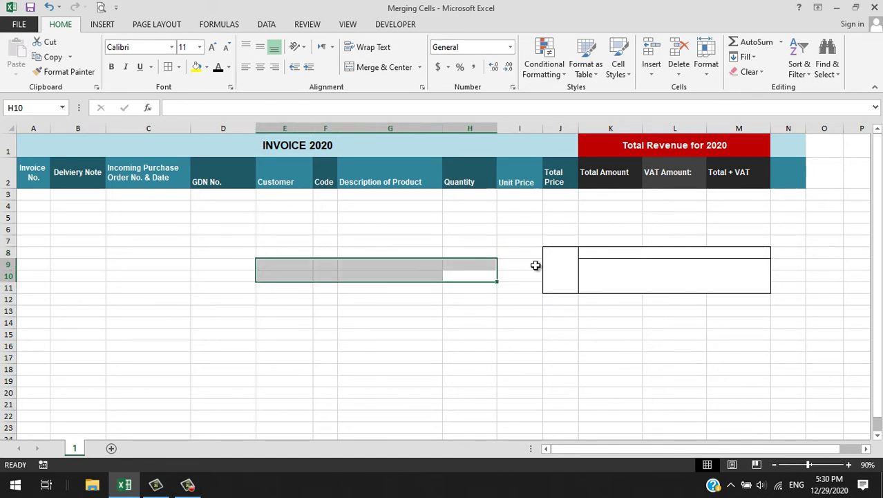
left_click_drag(532, 262, 397, 249)
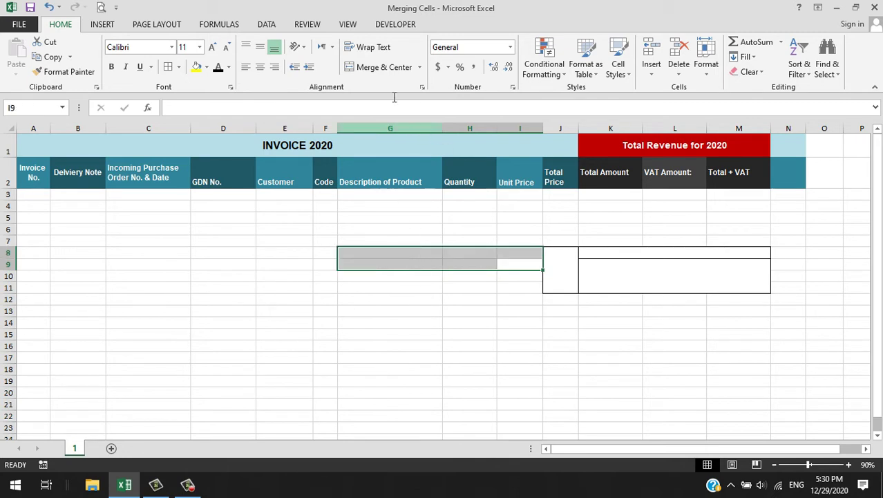
left_click(384, 67)
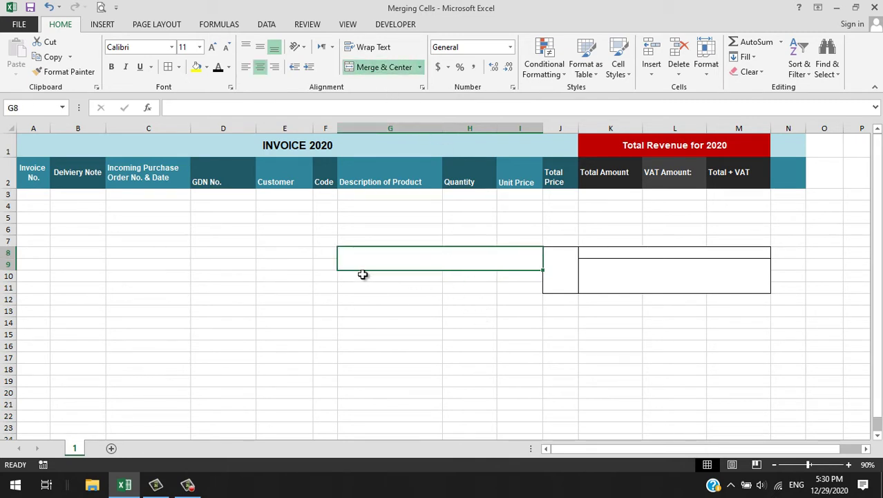
Merge and center G10:G11, H10:H11 and I10:I11 as three separate cells
left_click_drag(362, 274, 397, 287)
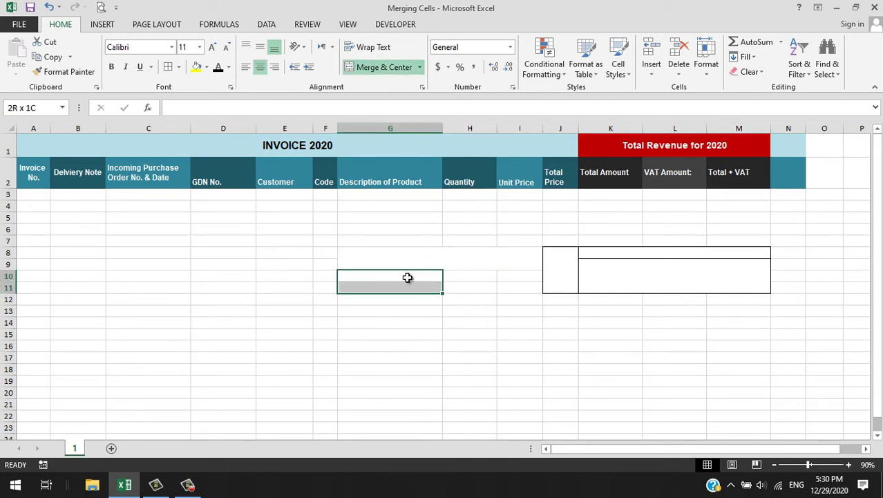
left_click(372, 71)
left_click_drag(481, 274, 477, 286)
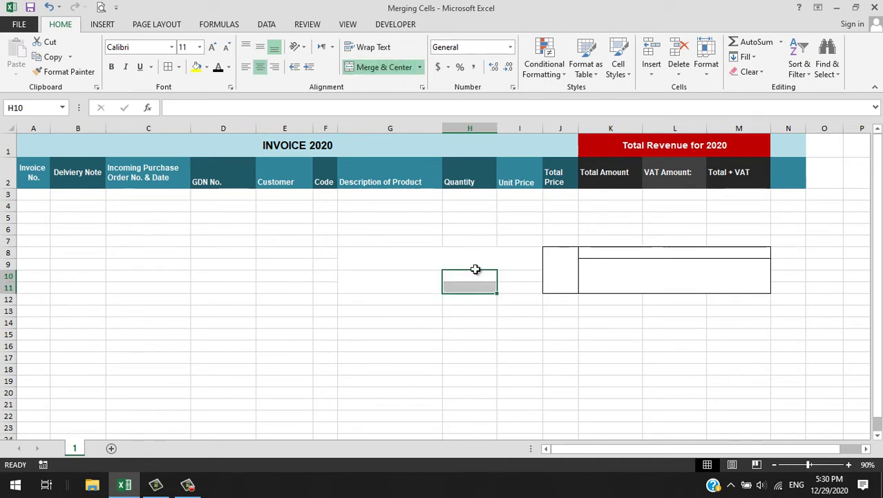
left_click(383, 67)
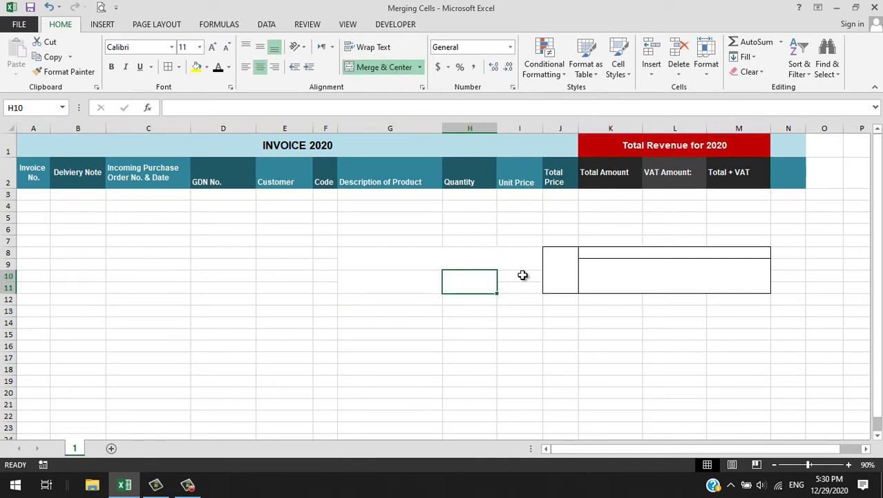
left_click_drag(522, 274, 524, 289)
left_click(380, 67)
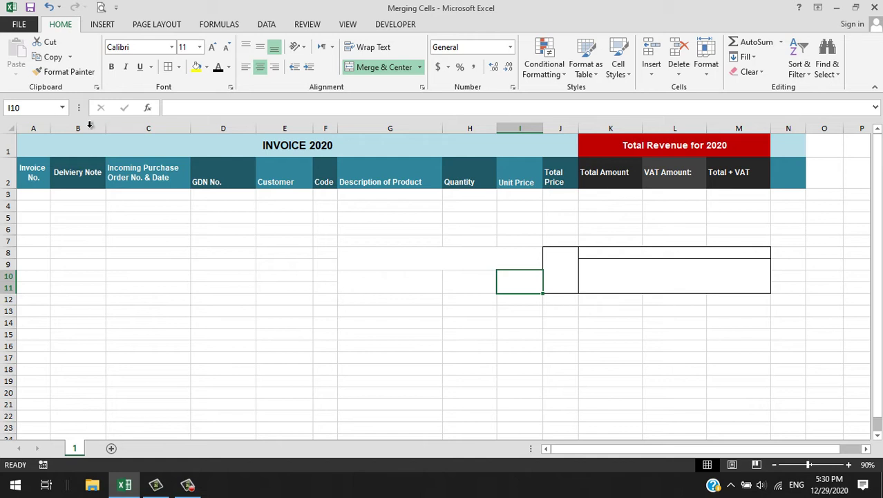
left_click(788, 180)
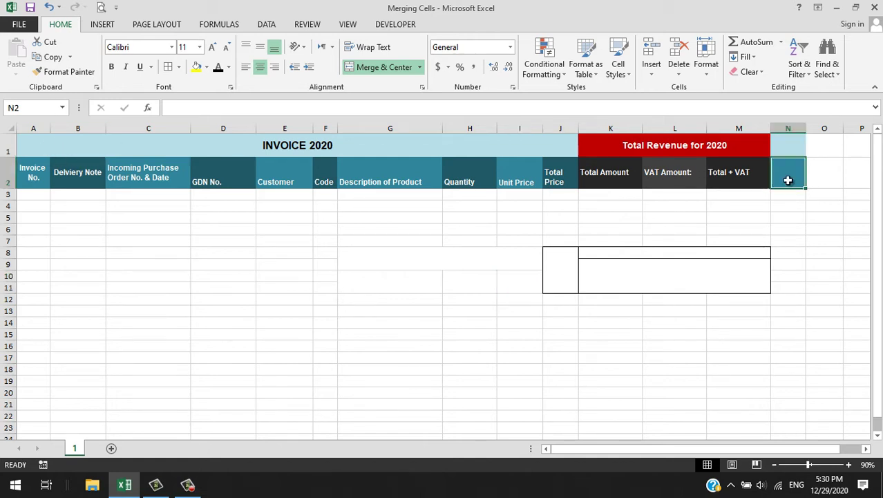
left_click_drag(30, 148, 683, 188)
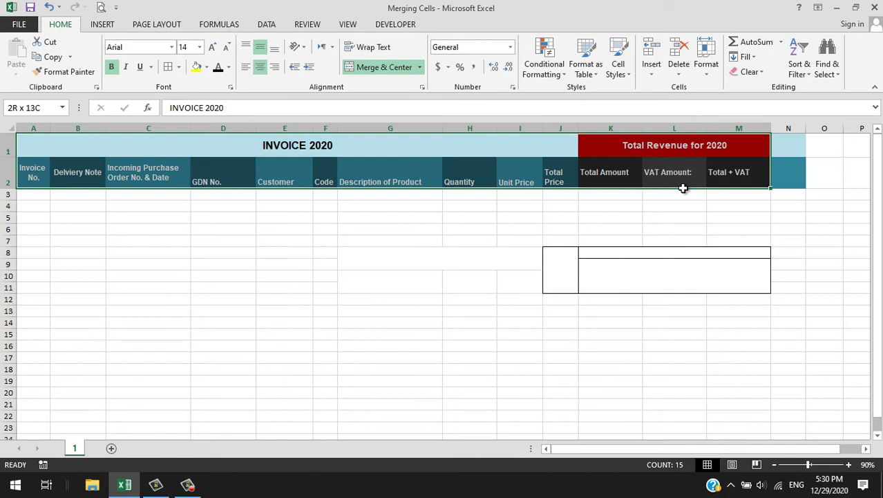
left_click_drag(759, 183, 795, 181)
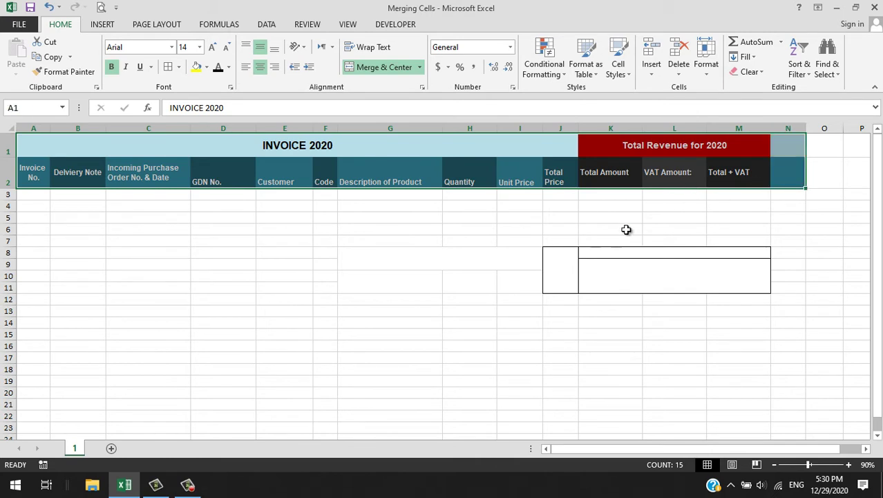
left_click(389, 285)
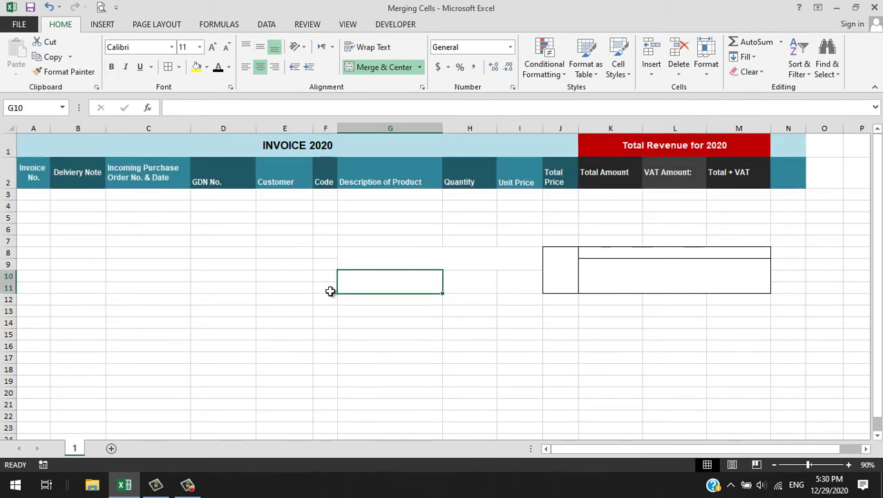
Merge and center E10:F11, C10:D11 and A10:B11 as three separate cells
left_click_drag(318, 283, 157, 283)
left_click(382, 67)
left_click(382, 67)
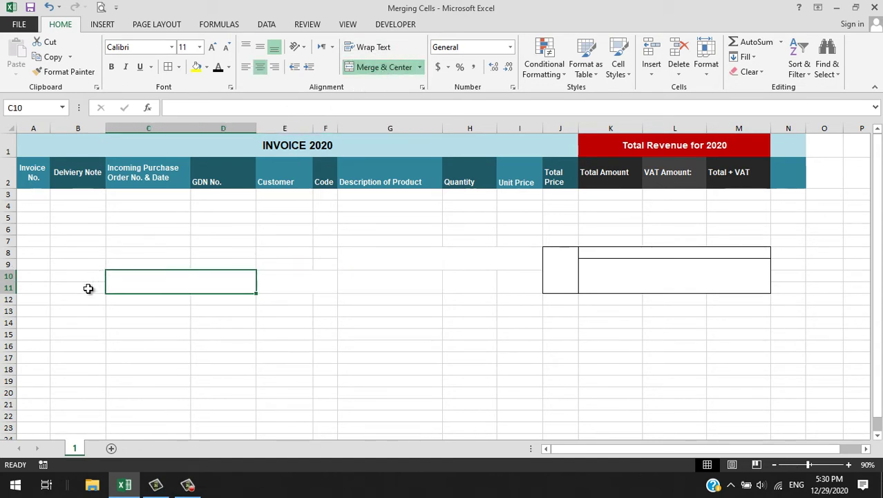
mouse_move(88, 288)
left_mouse_down()
mouse_move(33, 277)
mouse_move(83, 287)
left_mouse_up()
left_click(36, 252)
left_click(383, 67)
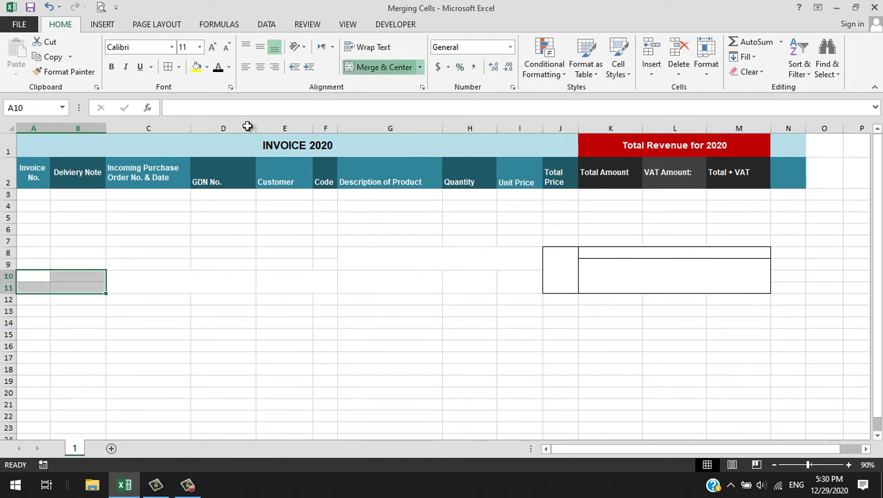
Merge and center the range A8:F9 into one cell
left_click_drag(33, 253, 328, 265)
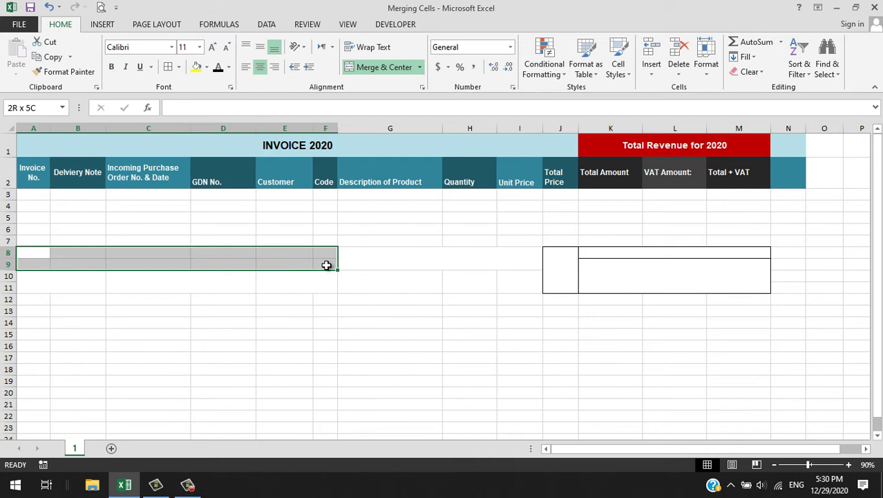
left_click(397, 69)
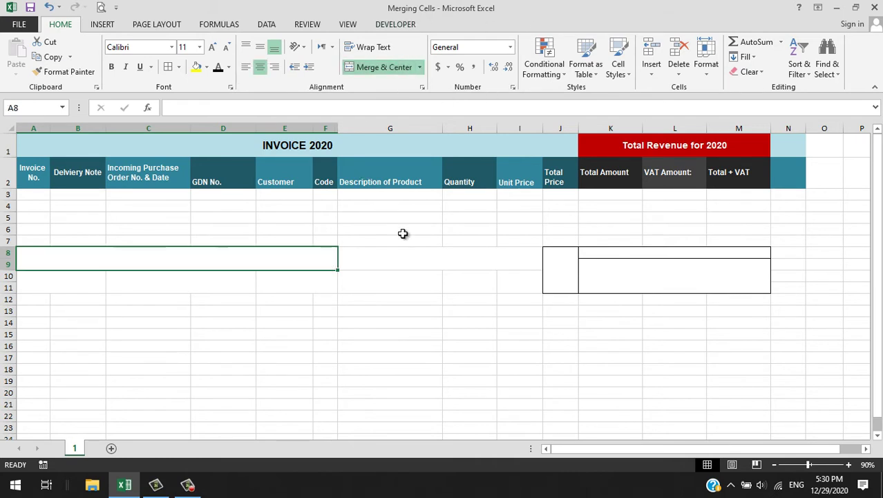
Apply all borders to the merged cells in the range A8:I11
left_click_drag(521, 288, 86, 260)
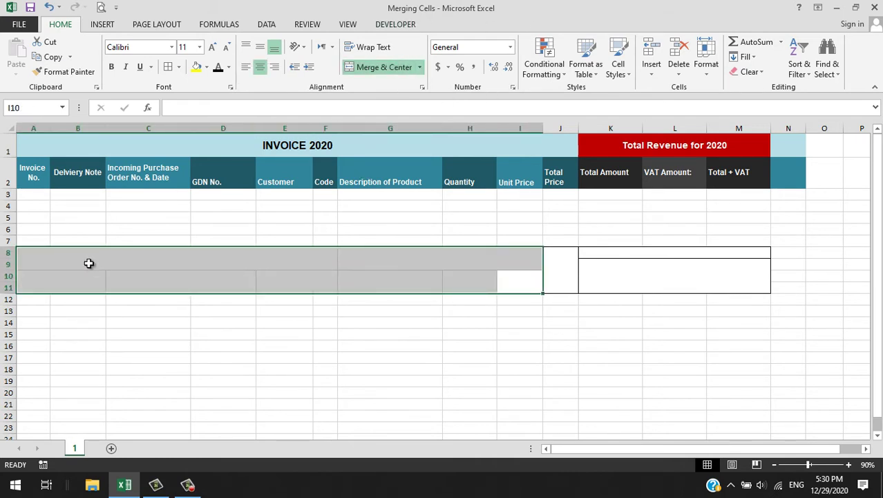
left_click(179, 67)
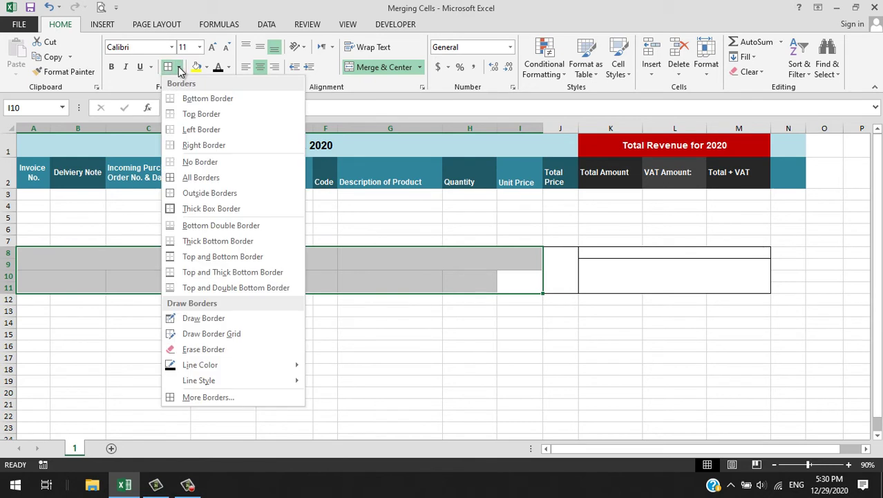
left_click(195, 179)
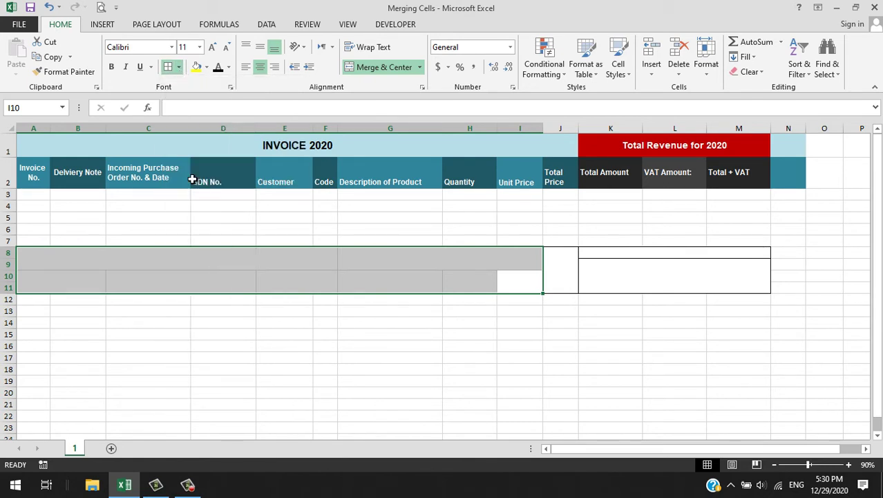
Fill the merged cell A8:F9 with dark gray and the merged cell G8:I9 with medium gray
left_click(386, 358)
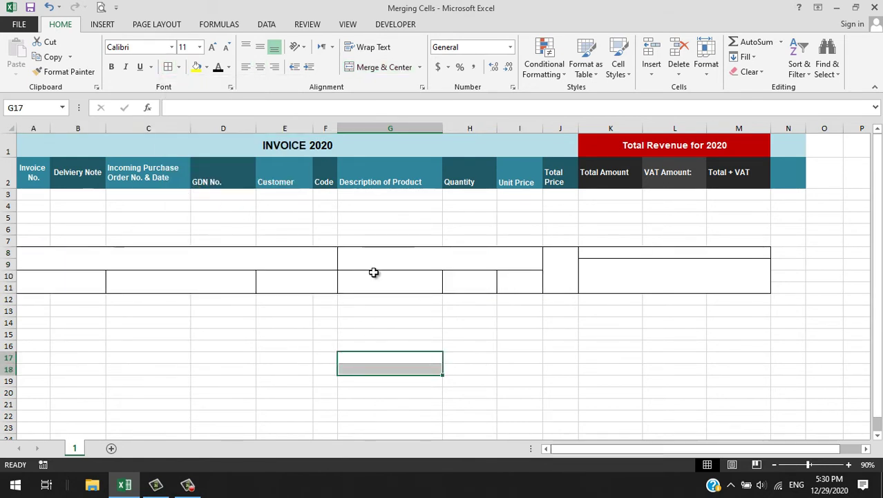
left_click(188, 260)
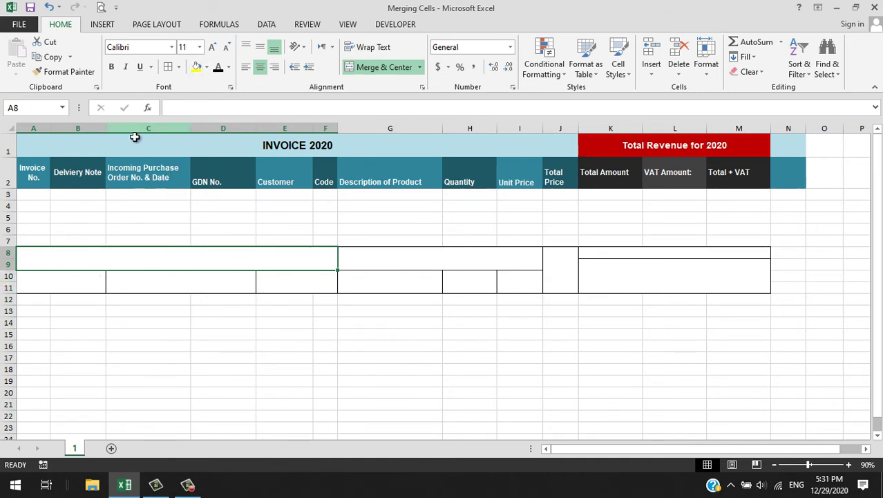
left_click(207, 68)
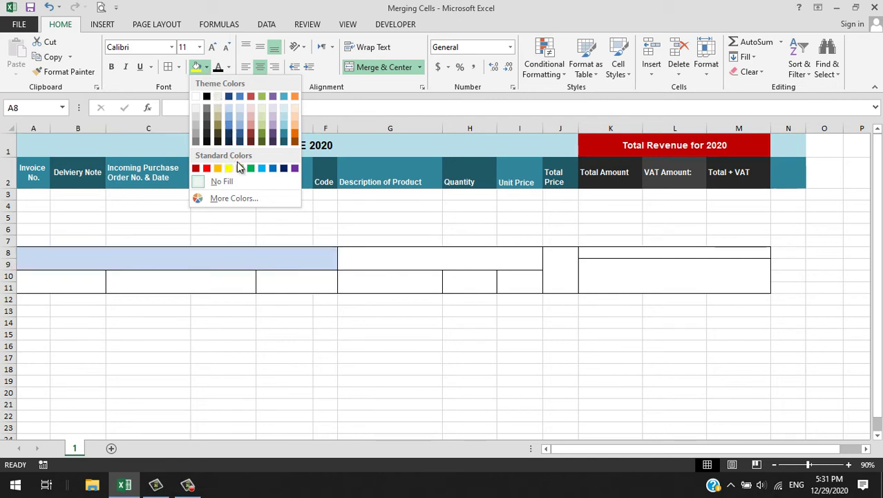
left_click(207, 117)
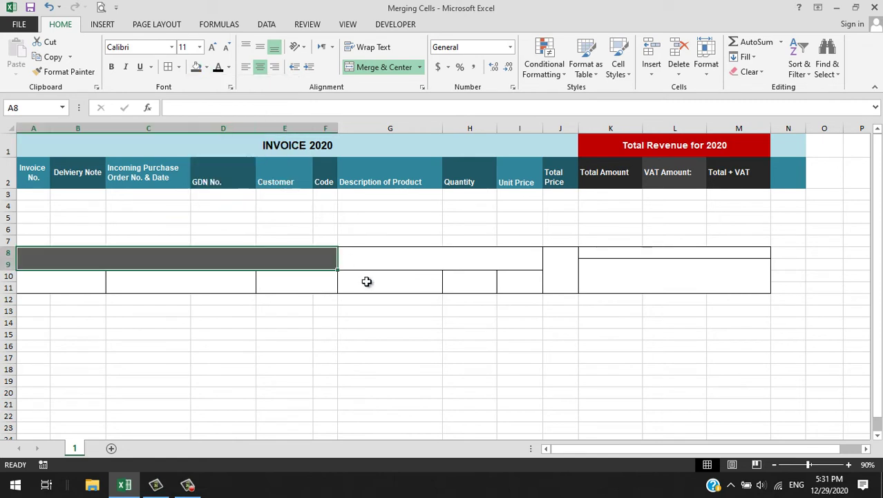
left_click(394, 255)
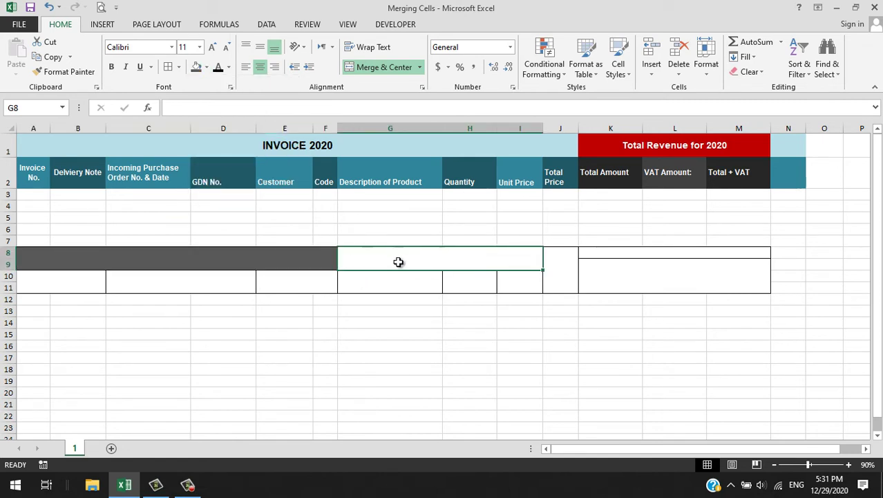
left_click(207, 67)
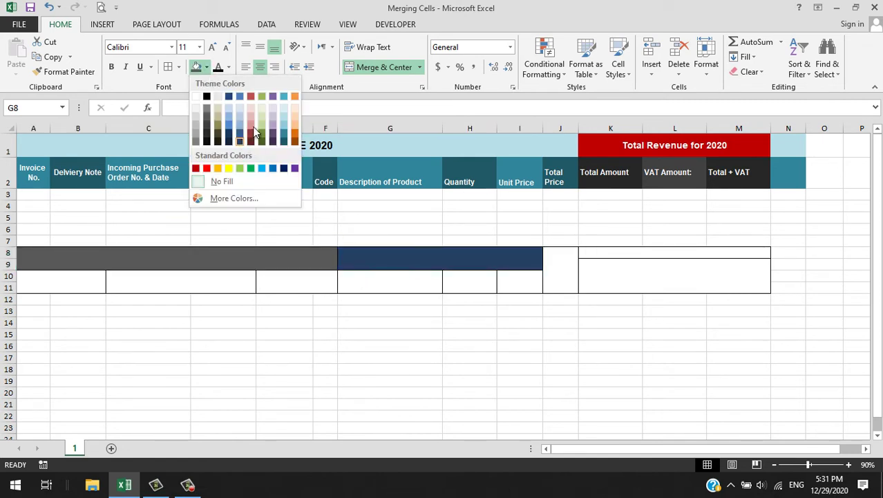
left_click(209, 110)
Fill the merged cell J8:J11 with tan
left_click(569, 256)
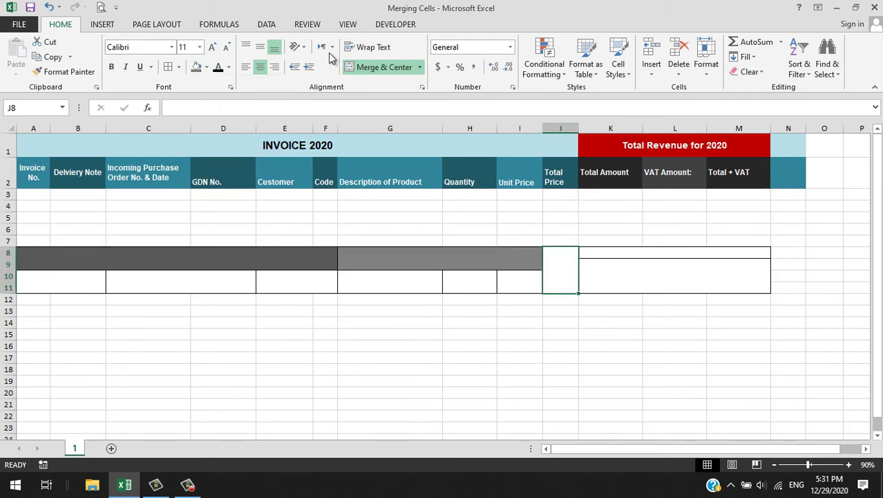
left_click(207, 67)
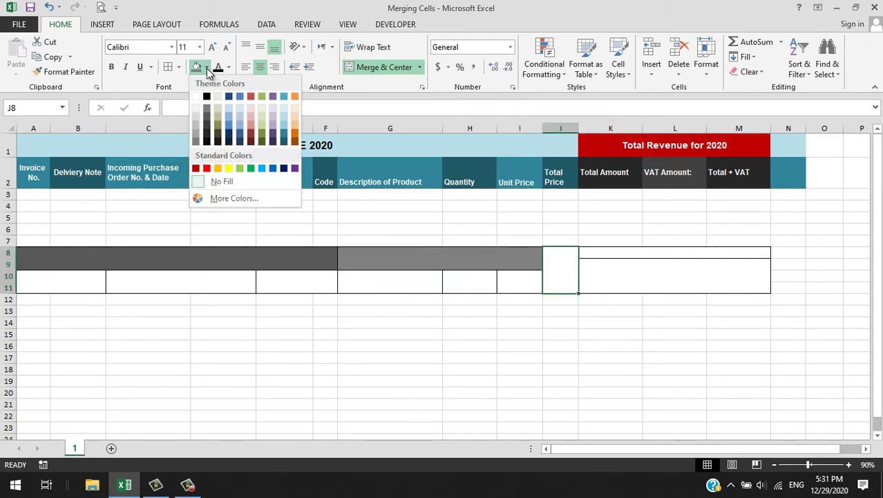
left_click(217, 122)
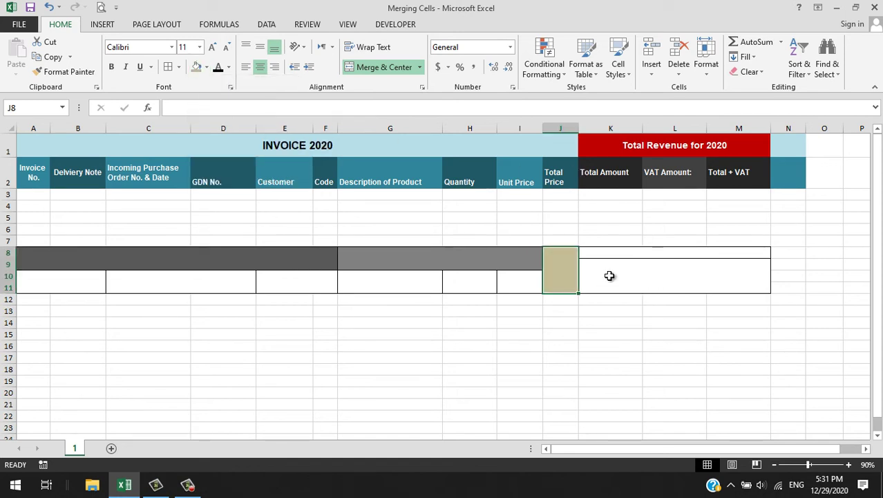
Fill the merged cell K9:M11 with light blue and the merged cell K8:M8 with light olive green
left_click(725, 278)
left_click(206, 68)
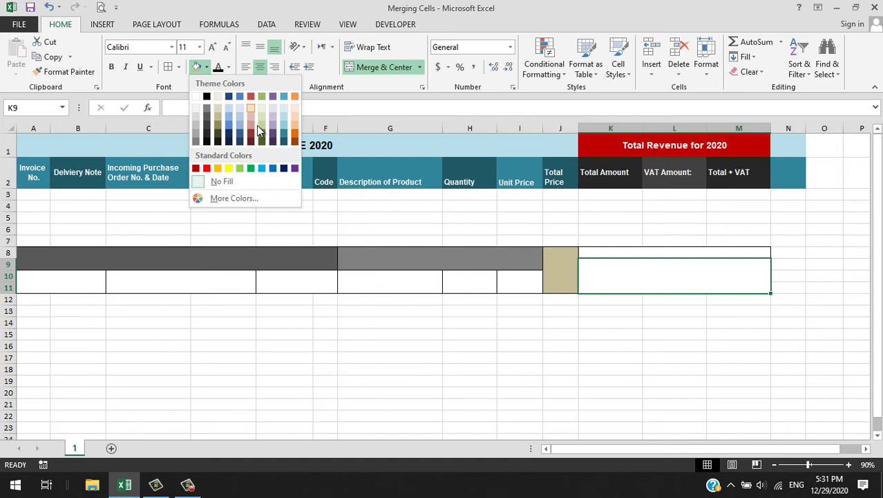
left_click(240, 107)
left_click(641, 253)
left_click(206, 67)
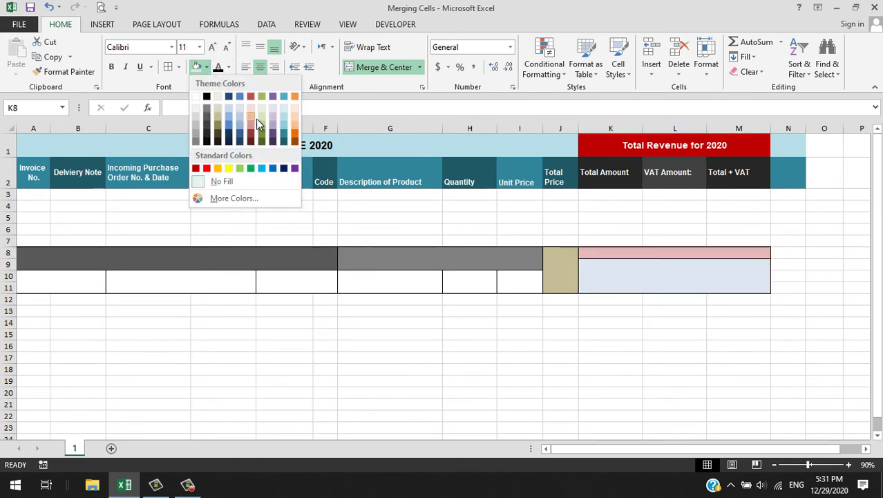
left_click(262, 107)
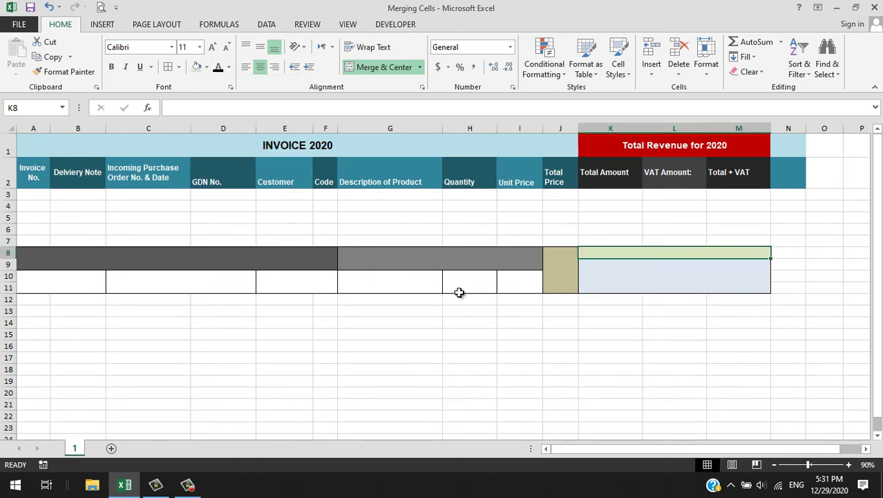
Fill the merged cells I10:I11, H10:H11 and G10:G11 with light, medium and dark red respectively
left_click_drag(527, 284, 108, 277)
left_click(503, 286)
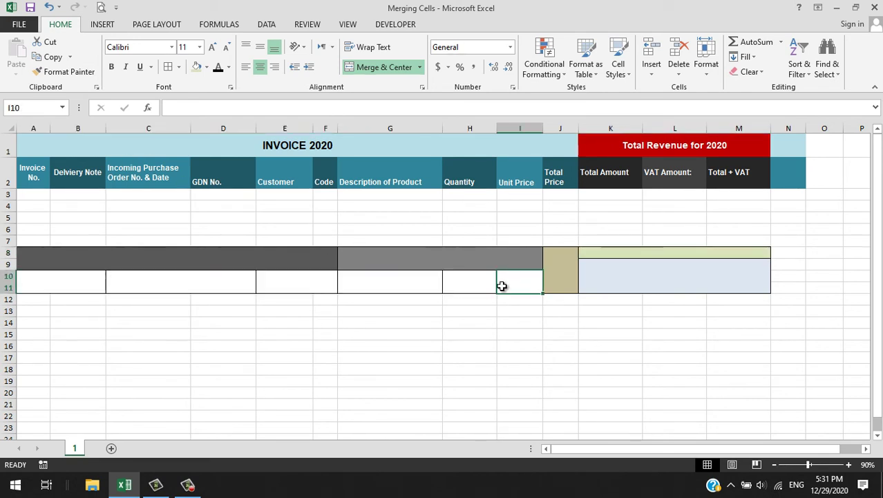
left_click(207, 67)
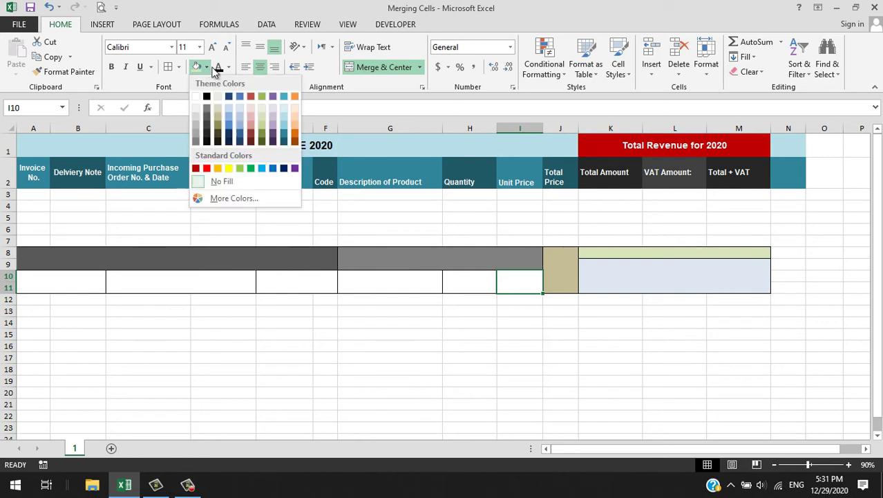
left_click(251, 115)
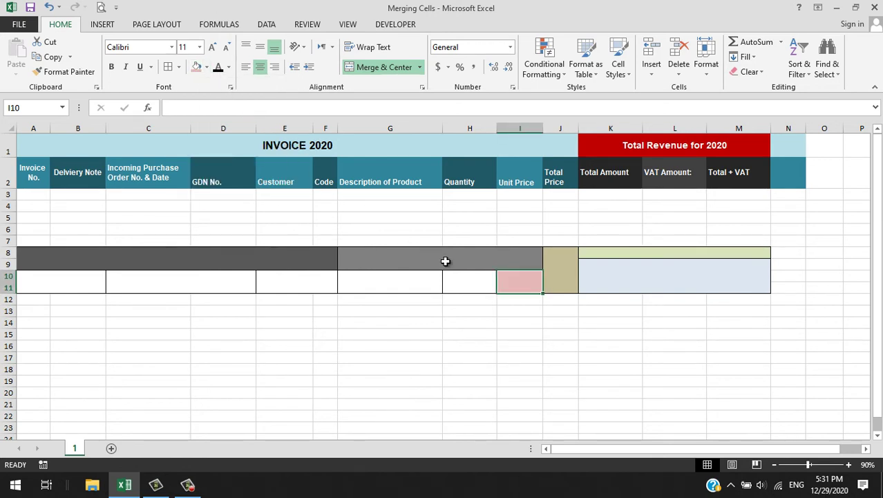
left_click(467, 284)
left_click(207, 67)
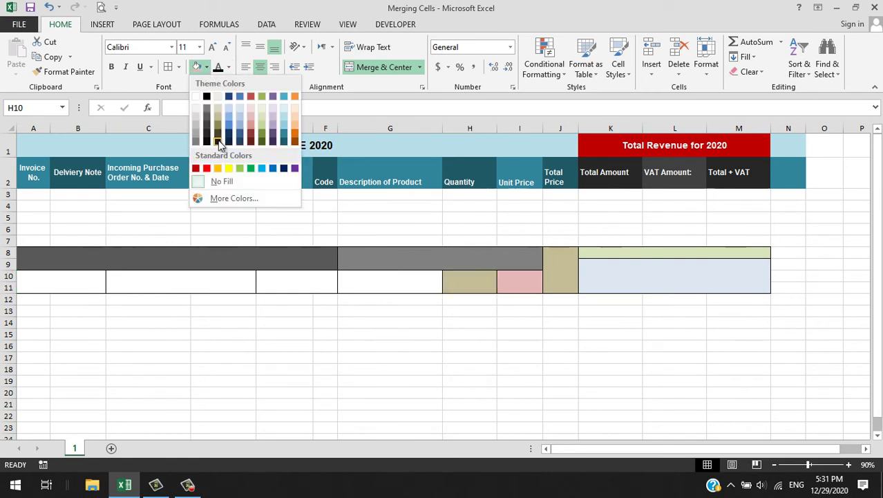
left_click(250, 122)
left_click(424, 279)
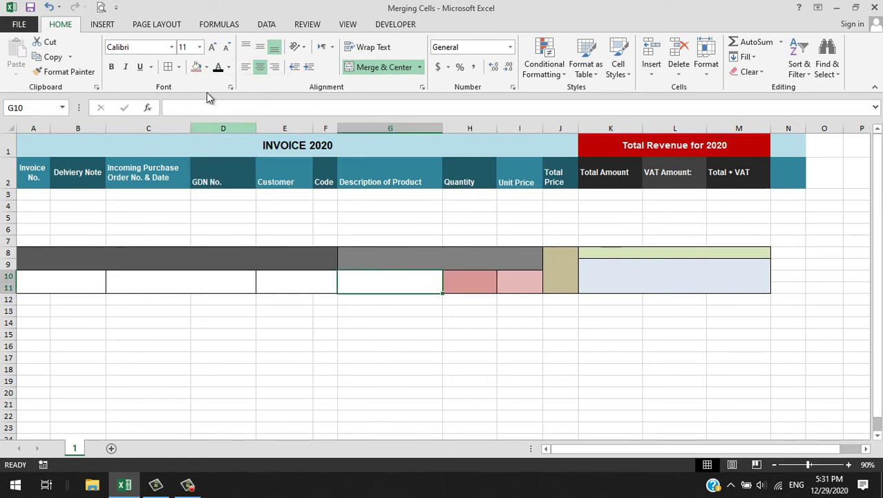
left_click(206, 67)
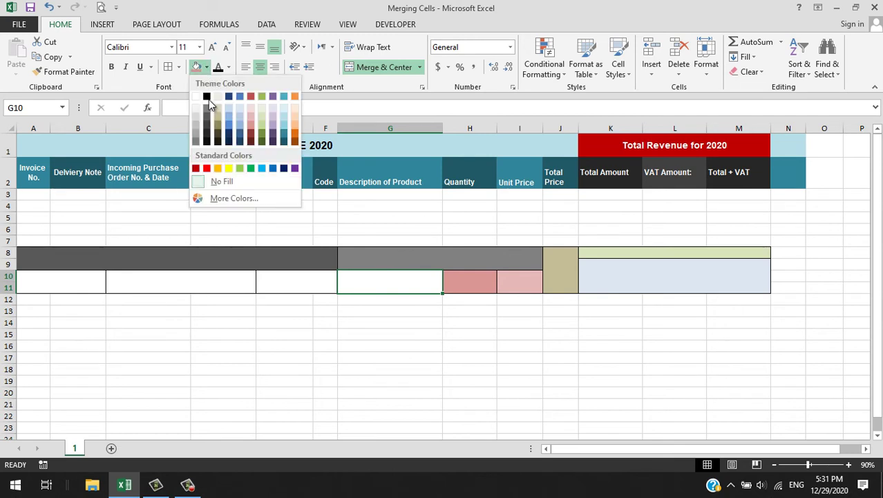
left_click(253, 137)
Fill the merged cells E10:F11, C10:D11 and A10:B11 with light, medium and dark aqua respectively
left_click(299, 281)
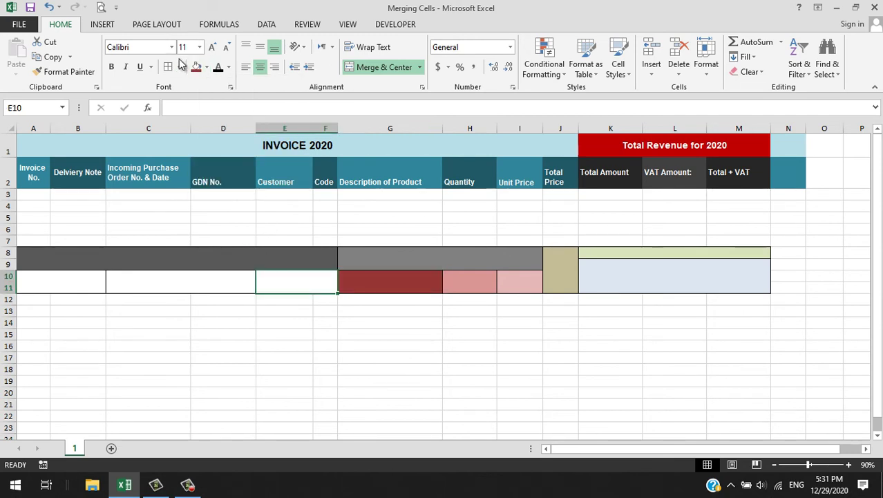
left_click(207, 67)
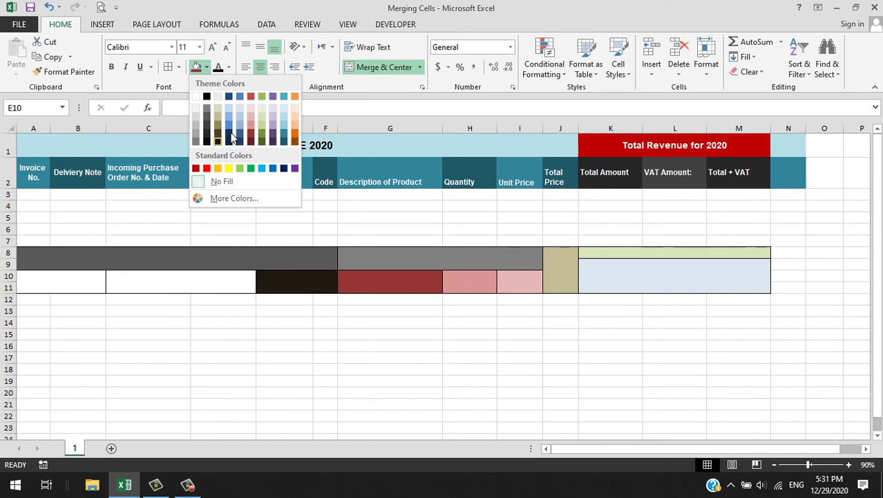
left_click(284, 114)
left_click(222, 275)
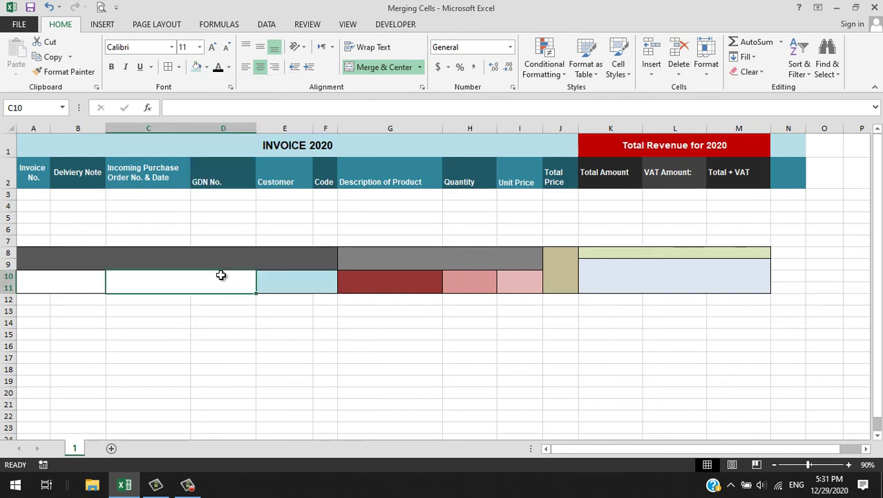
left_click(207, 67)
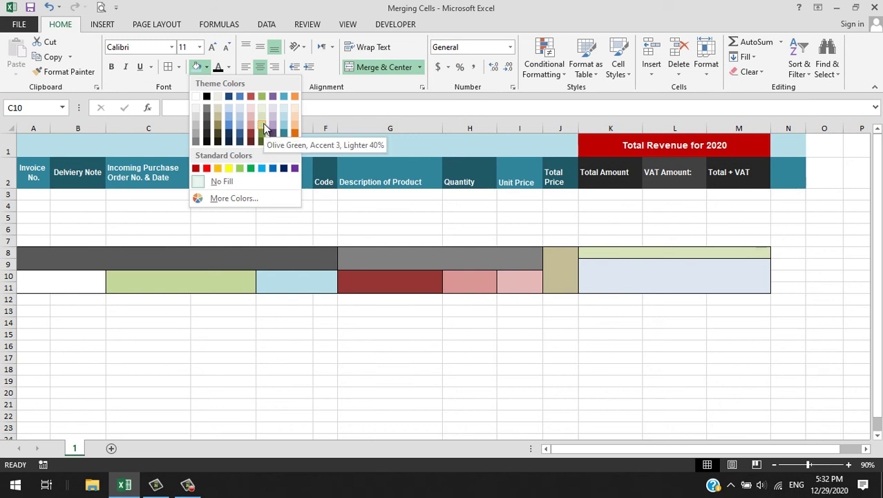
left_click(282, 118)
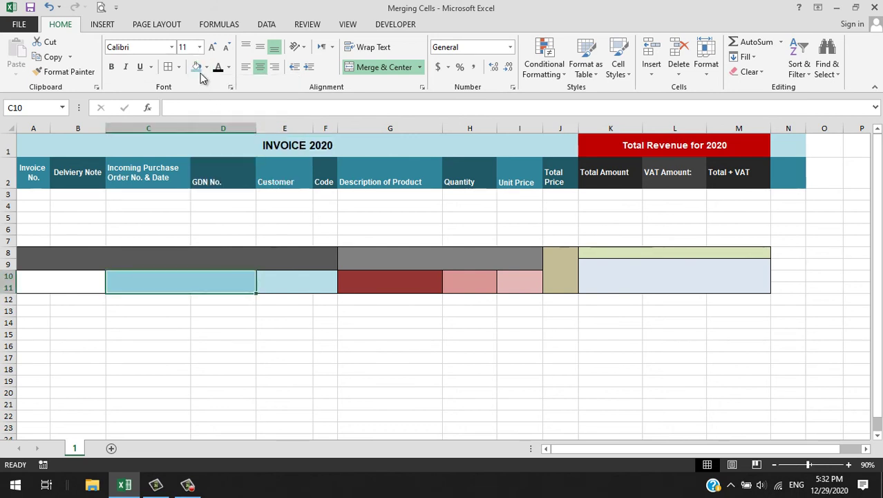
left_click(97, 286)
left_click(206, 67)
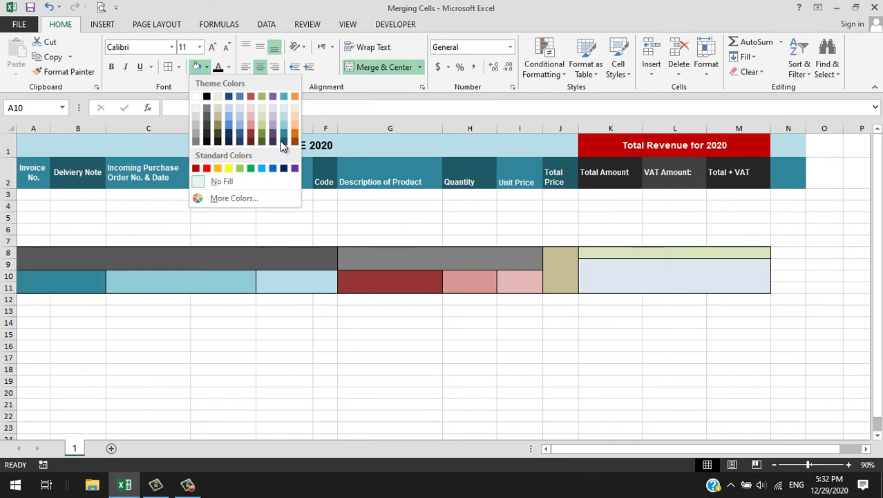
Enter the heading Group1 in the dark gray merged cell A8:F9
left_click(162, 252)
type("Gr")
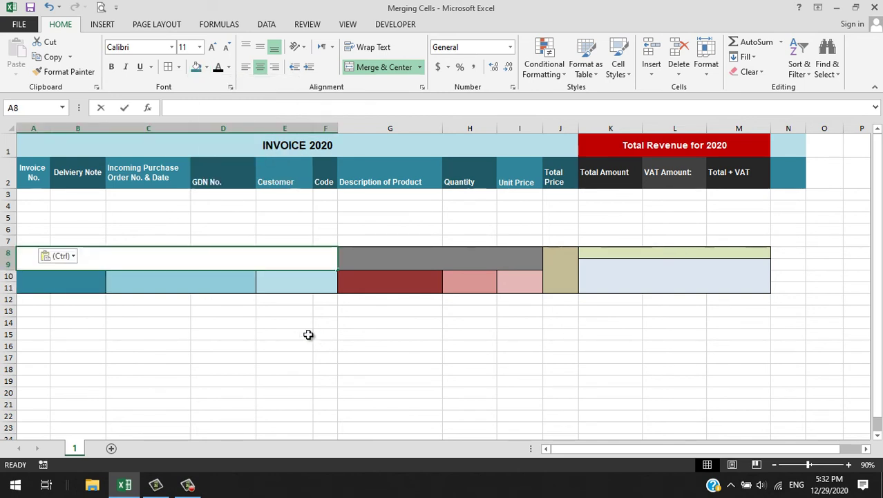
type("oup")
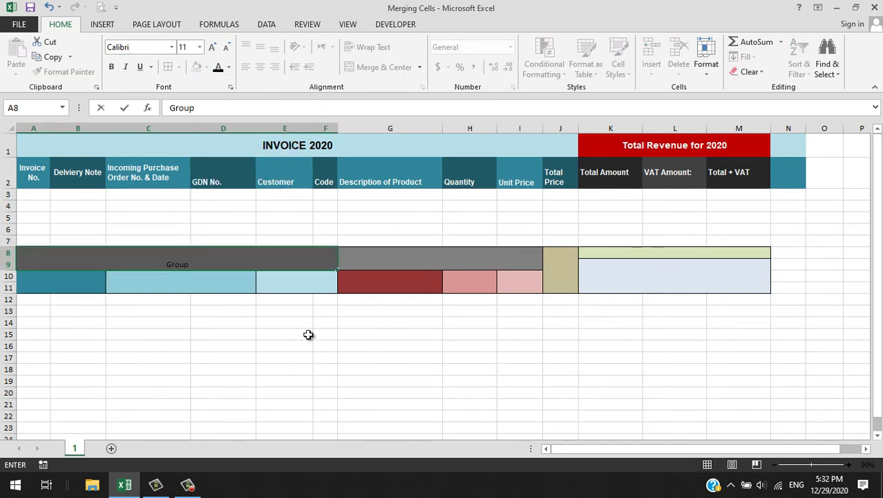
type("1")
key("Return")
Enter g1-sub1 in the merged cell A10:B11 and g1-sub2 in C10:D11
type("su")
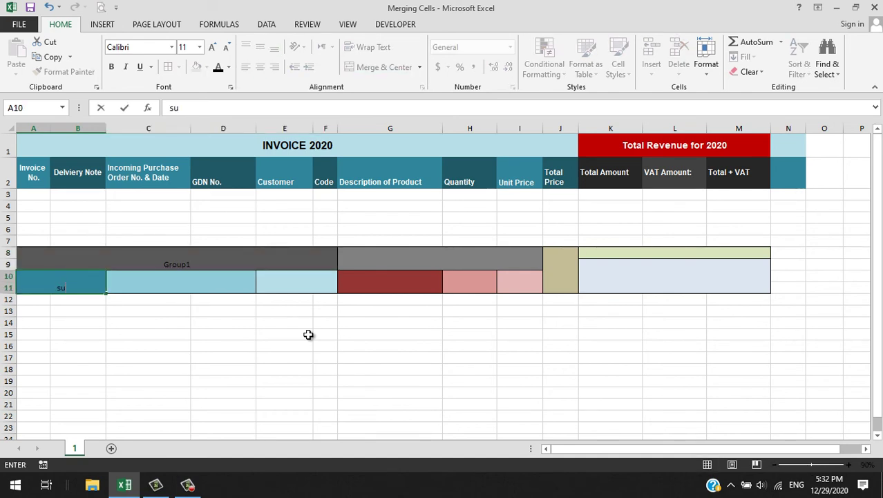
key("BackSpace")
type("g1-sub1")
key("Tab")
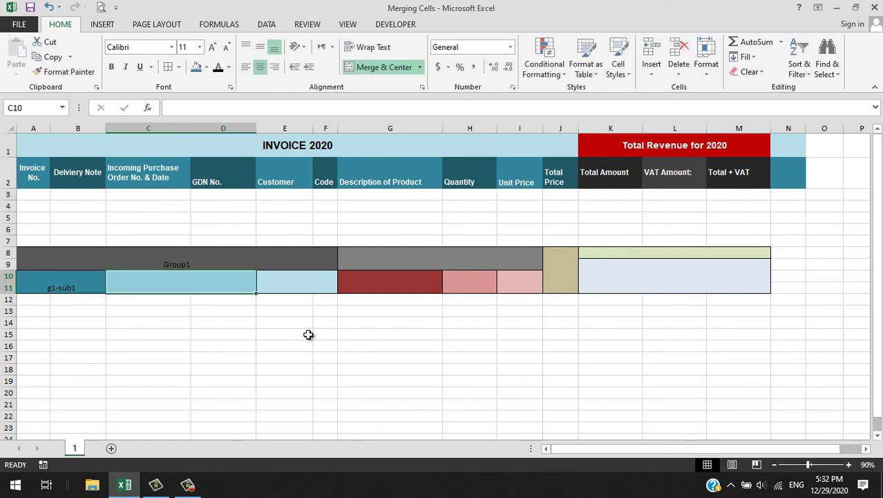
type("sub2")
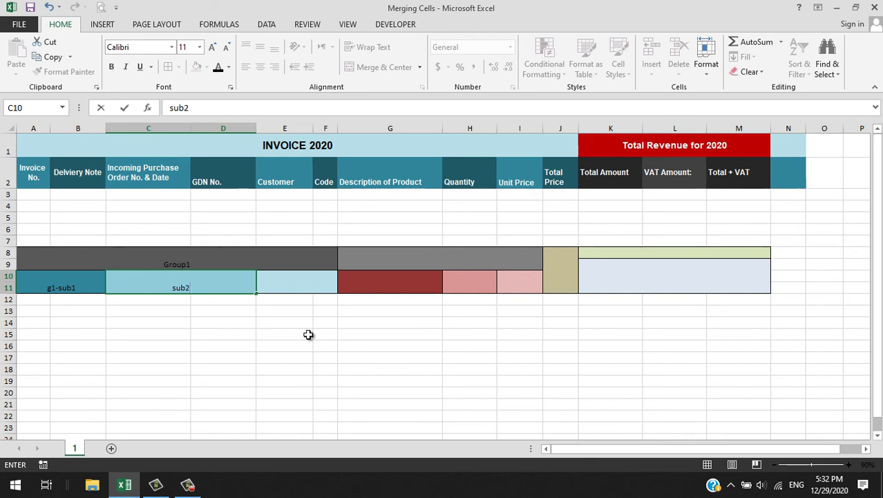
left_click(173, 287)
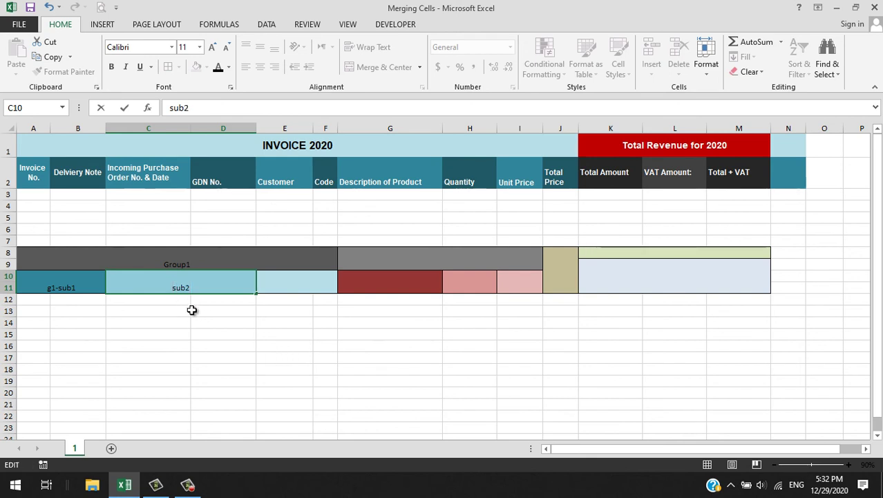
type("g1-")
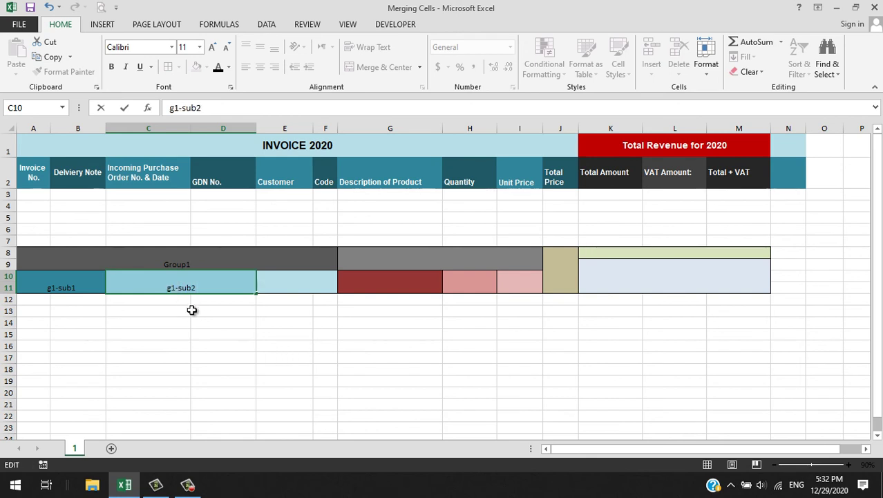
Enter g1-su3 in the light aqua merged cell E10:F11
left_click(311, 280)
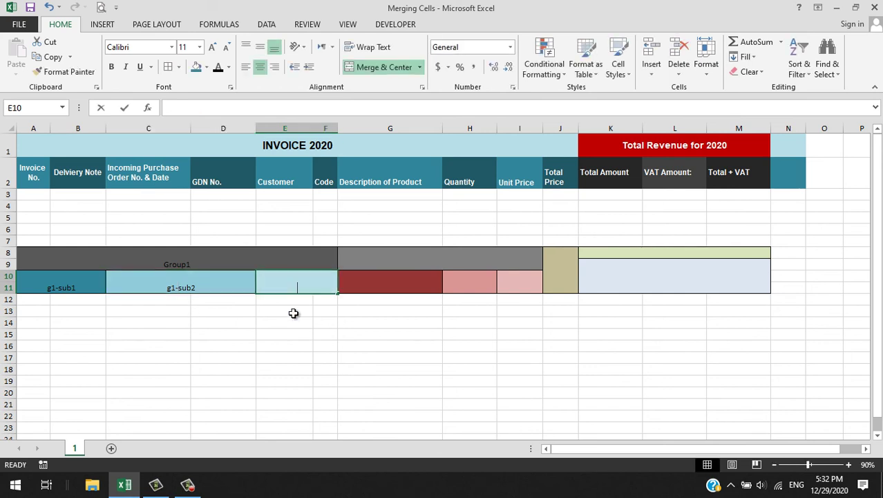
type("g1-s")
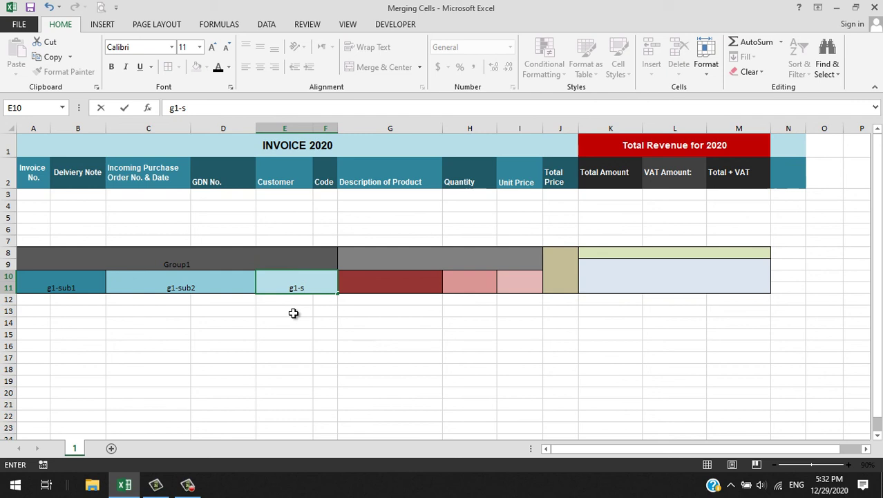
type("ub")
key("Return")
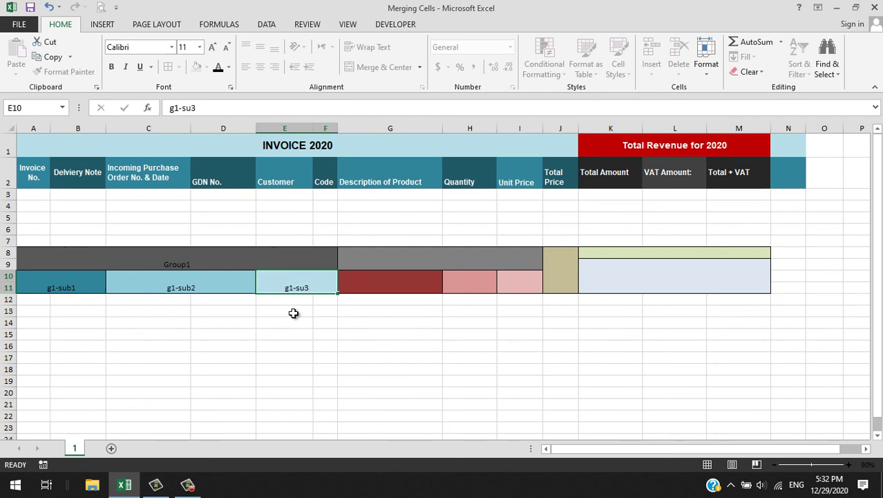
Examine how the subgroup cells in rows 10:11 sit under the merged headings A8:F9 and G8:I9
left_click_drag(307, 290, 65, 282)
left_click(163, 261)
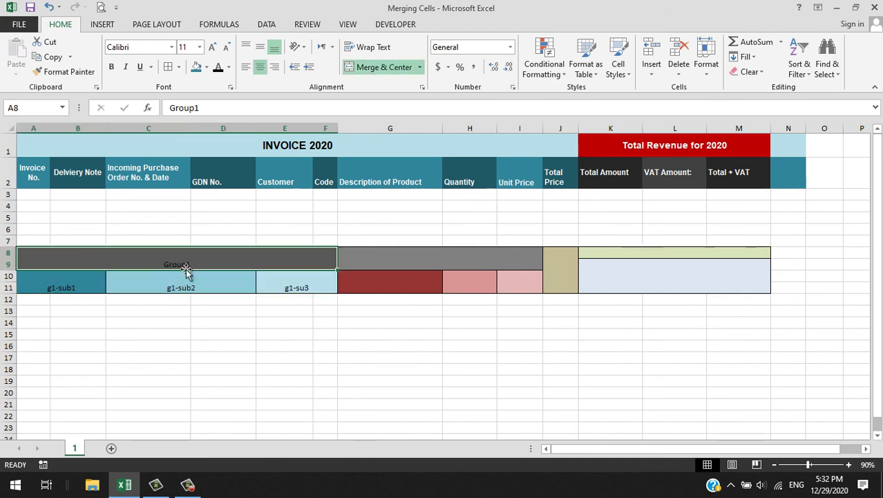
left_click(428, 258)
left_click_drag(399, 286, 481, 274)
left_click(408, 283)
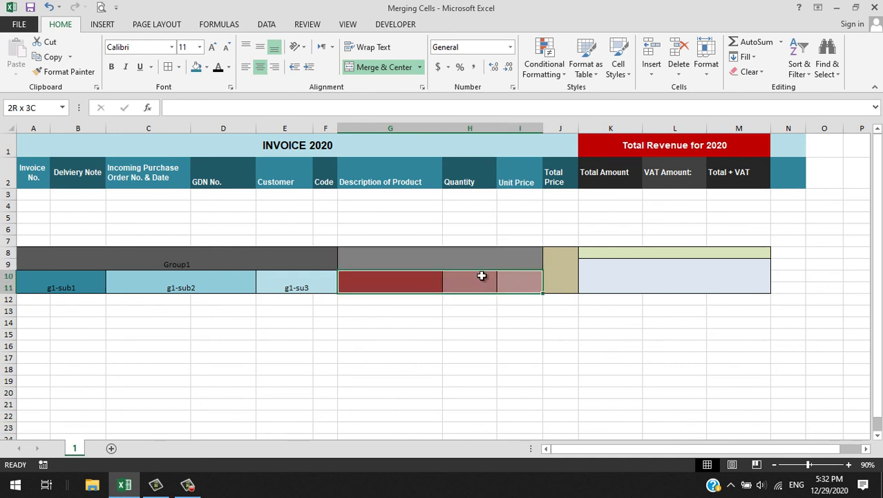
left_click(456, 256)
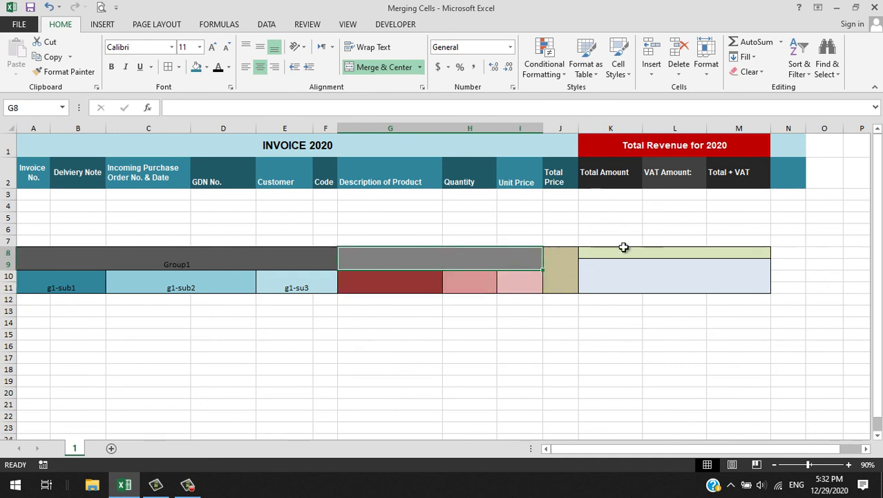